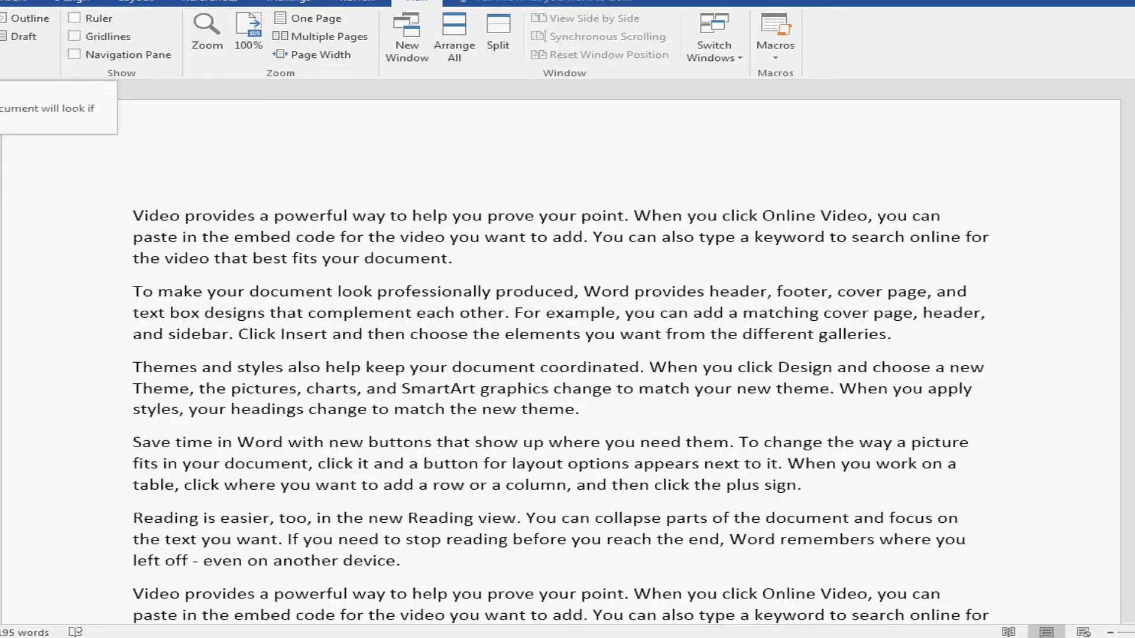
Switch the document to Outline view and promote the first paragraph to Level 1.
click(353, 259)
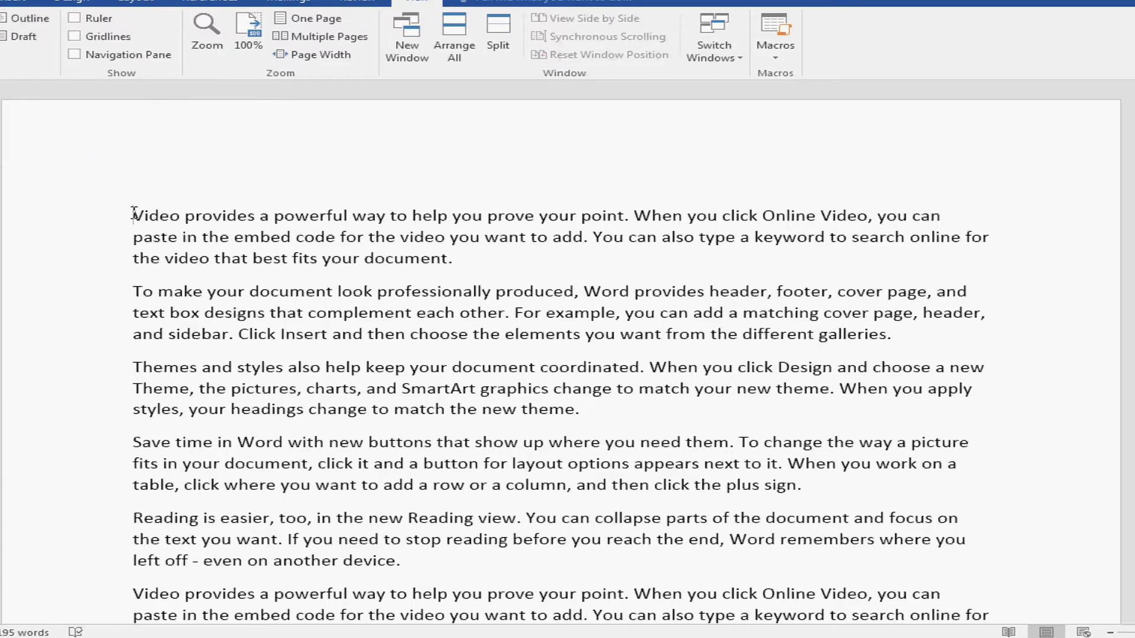
click(31, 22)
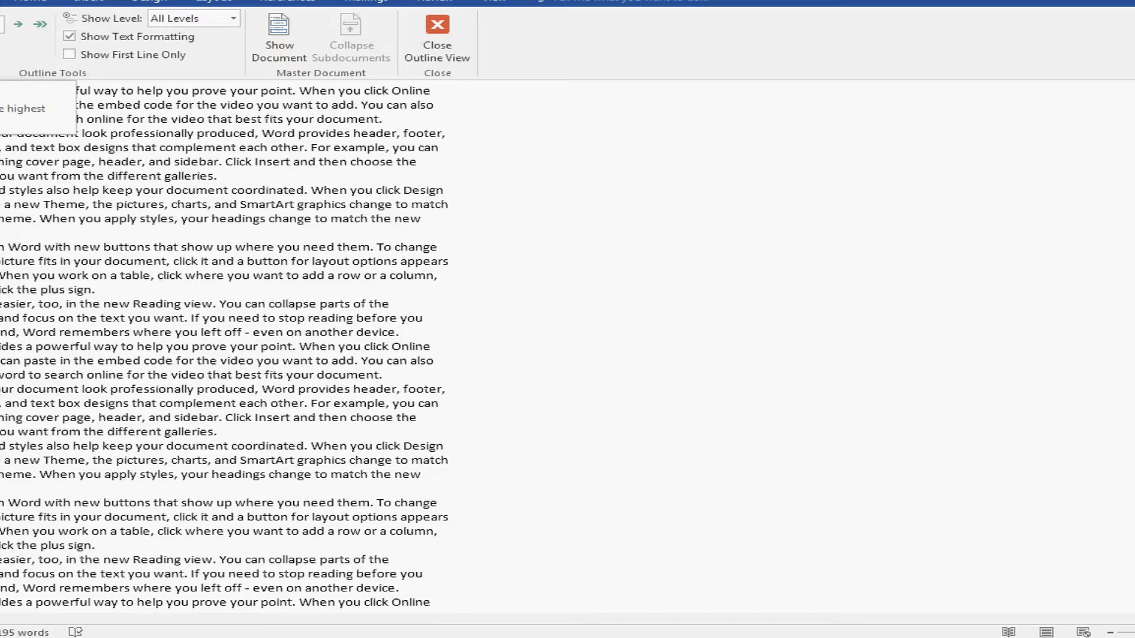
click(0, 24)
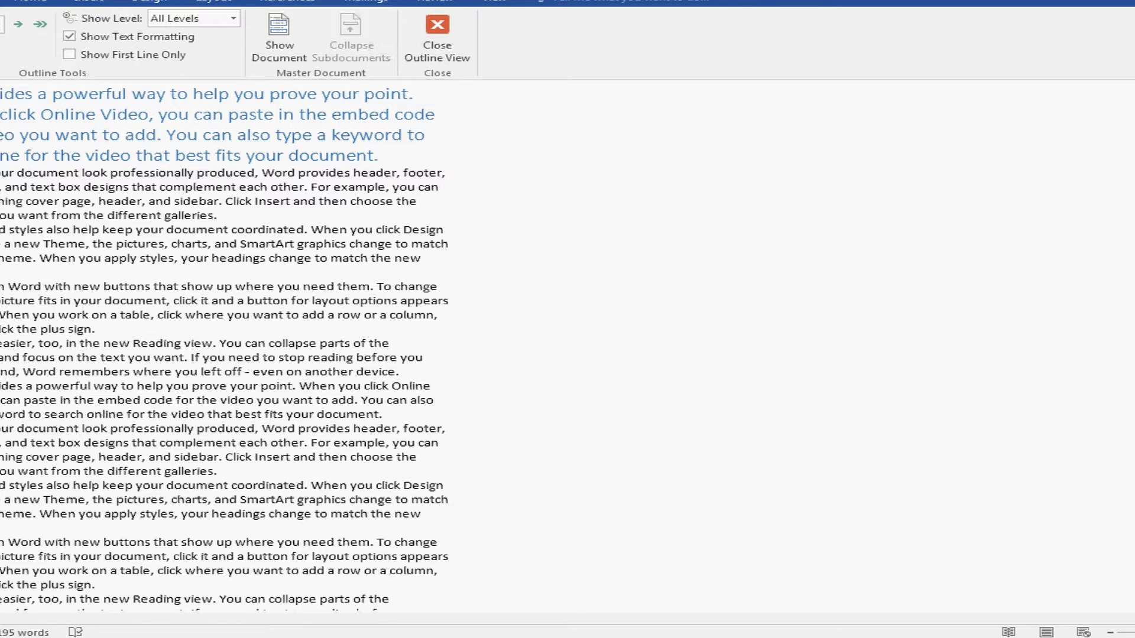
Set the second, third, fourth and fifth paragraphs to outline Levels 2, 3, 4 and 5 respectively.
click(25, 31)
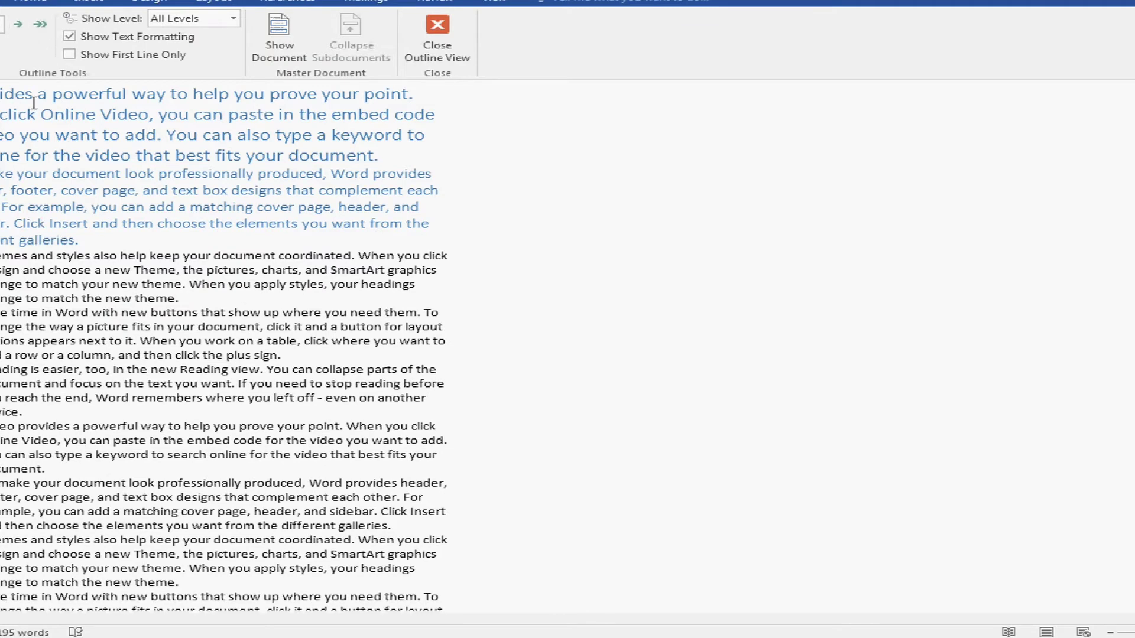
click(22, 29)
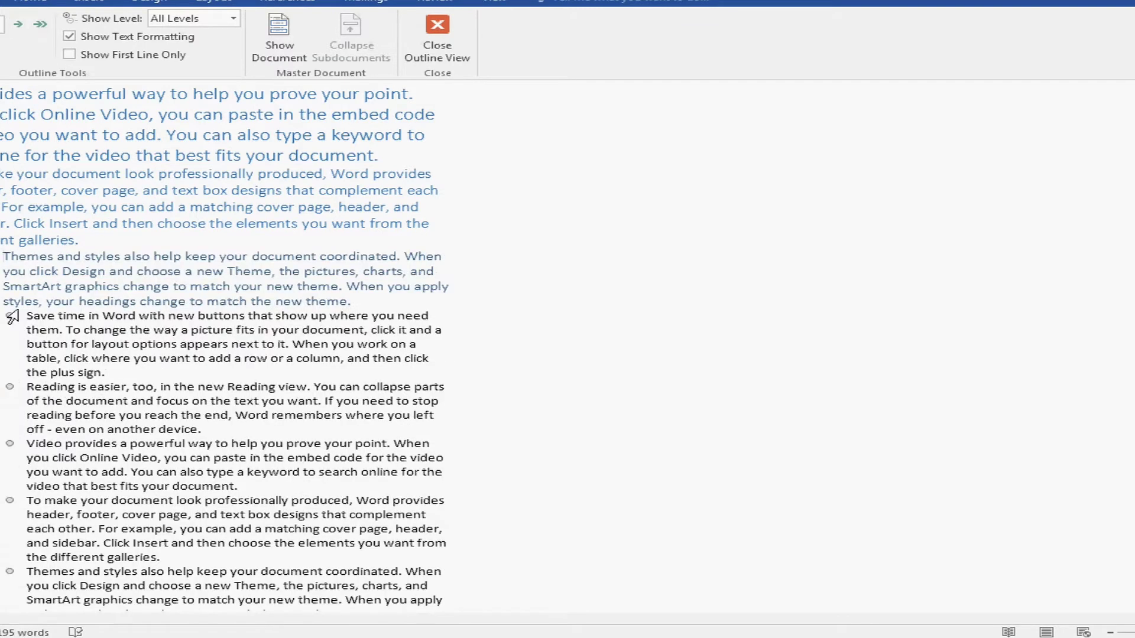
key(Down)
key(Down)
key(Down)
key(Down)
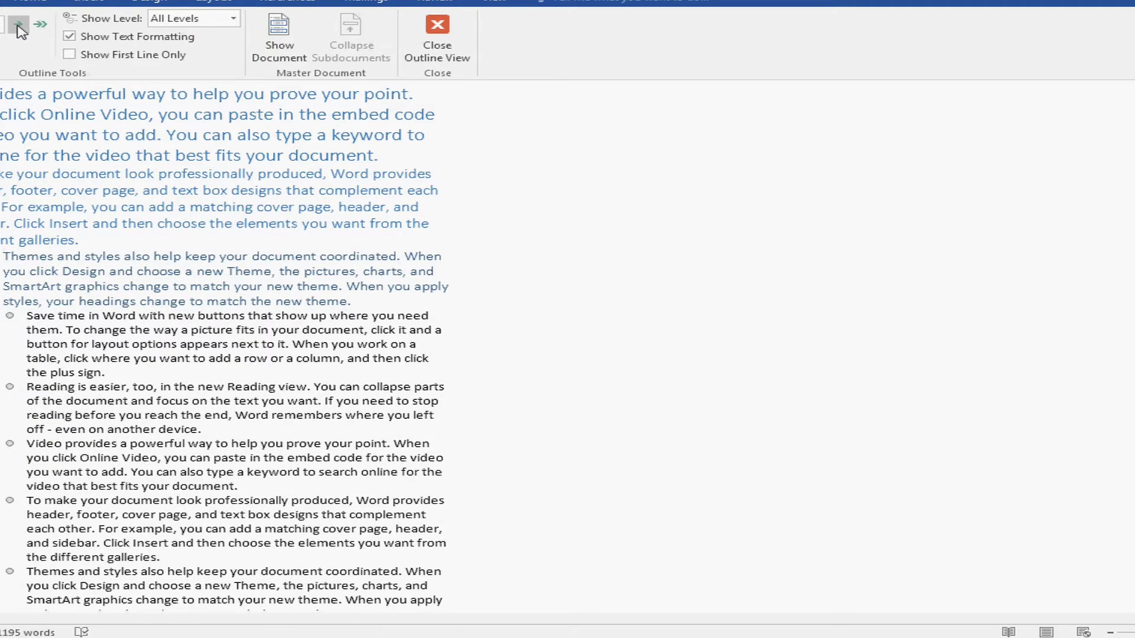
click(18, 25)
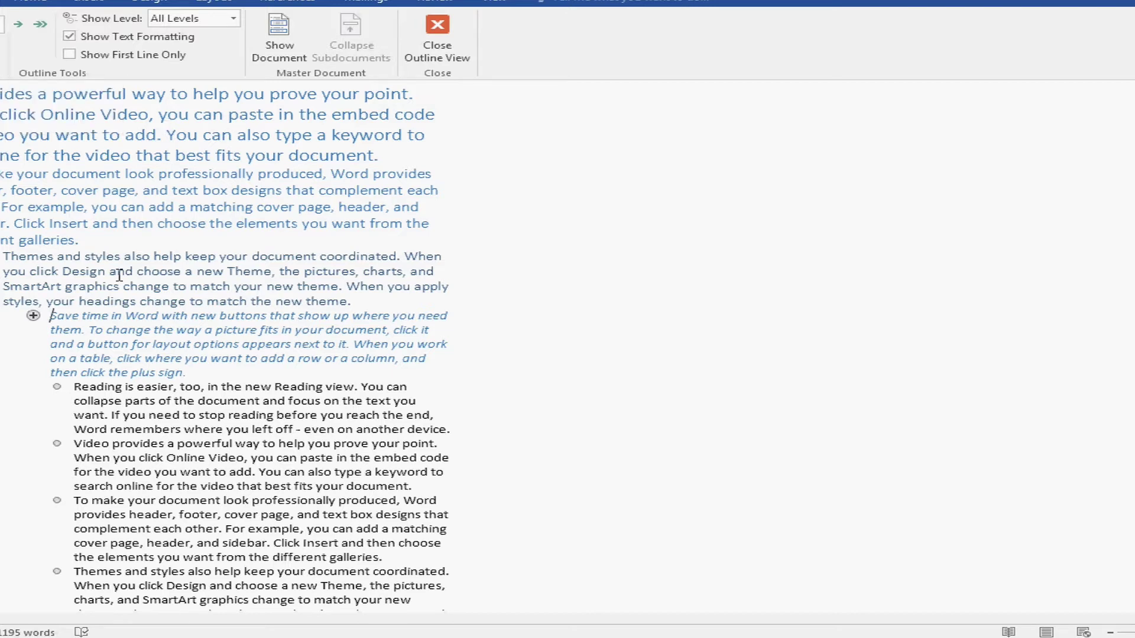
click(73, 391)
click(19, 23)
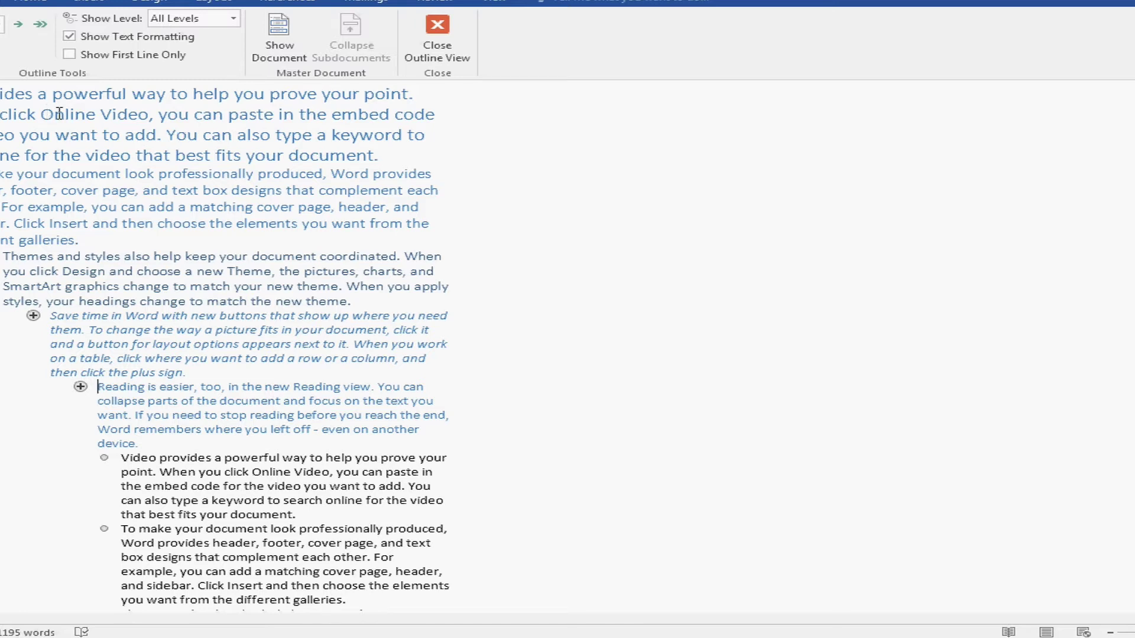
Move the Level 4 paragraph "Save time in Word" up three places to the start of the outline.
drag(59, 112, 316, 136)
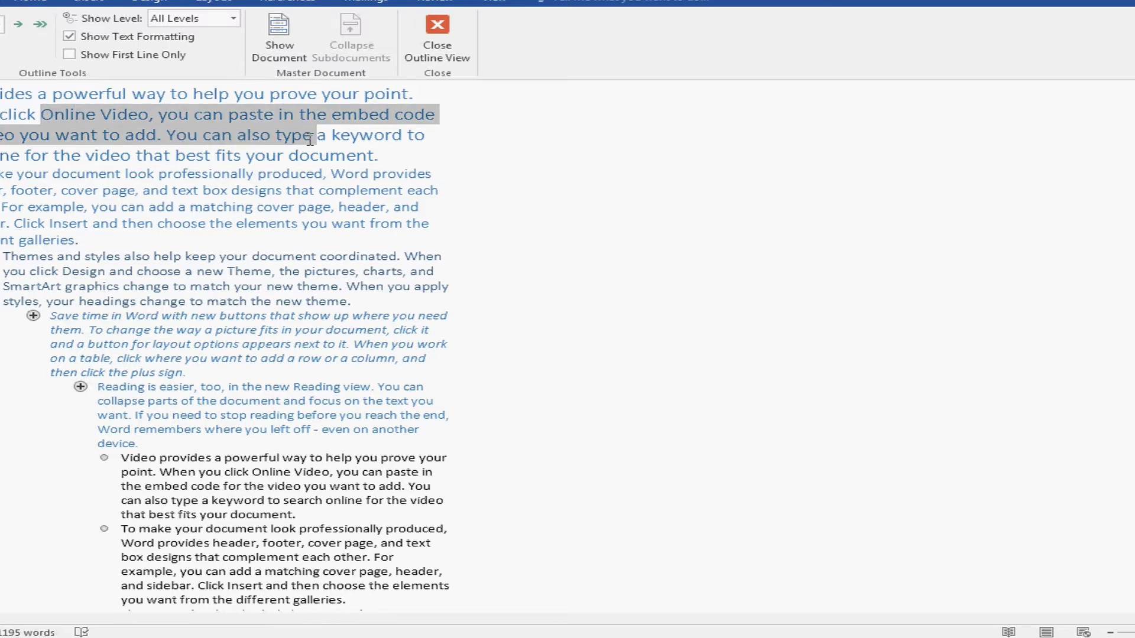
click(177, 157)
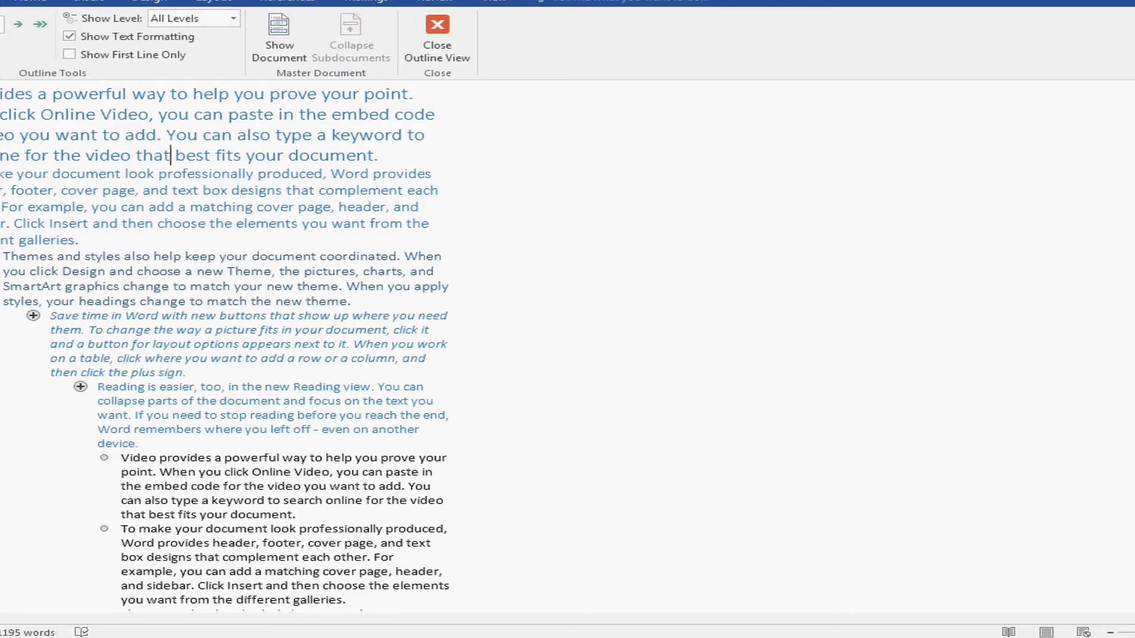
click(5, 337)
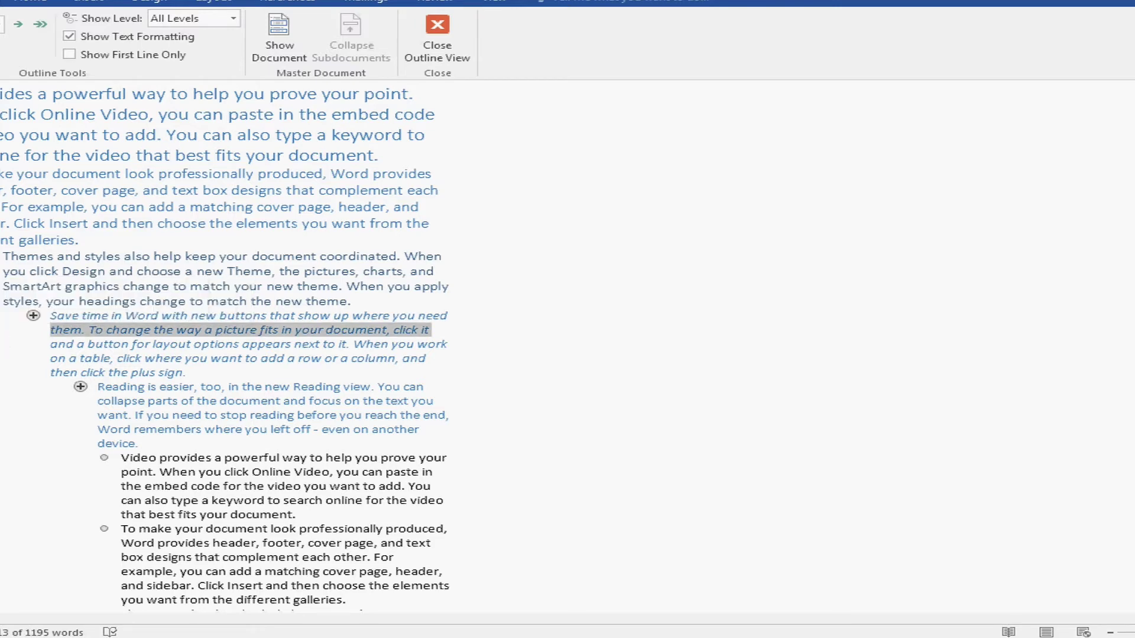
key(alt+shift+Up)
key(alt+shift+Up)
key(alt+shift+Up)
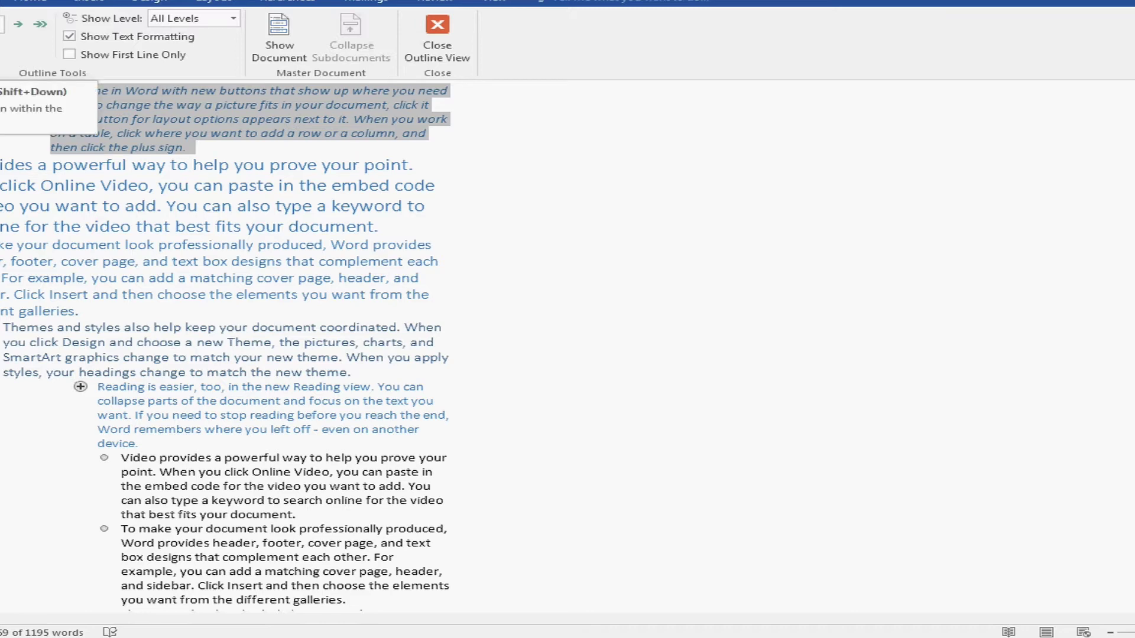
Move the "Save time in Word" heading down six places, below the body paragraph "To make your document look professionally produced".
key(alt+shift+Down)
key(alt+shift+Down)
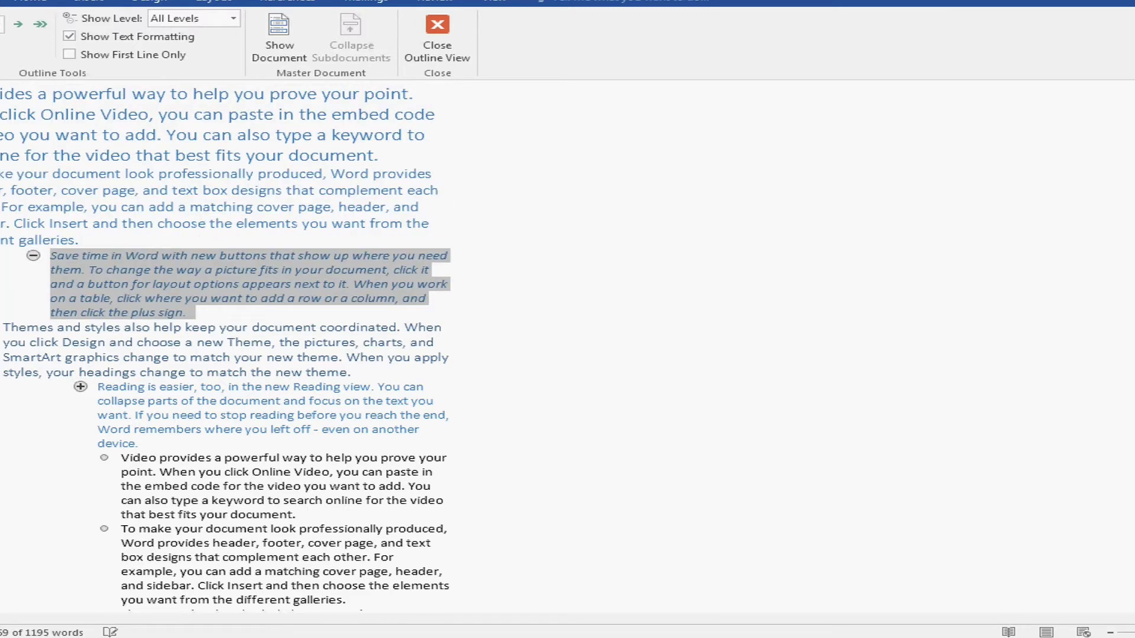
key(alt+shift+Down)
key(alt+shift+Down)
key(alt+shift+Down)
key(alt+shift+Down)
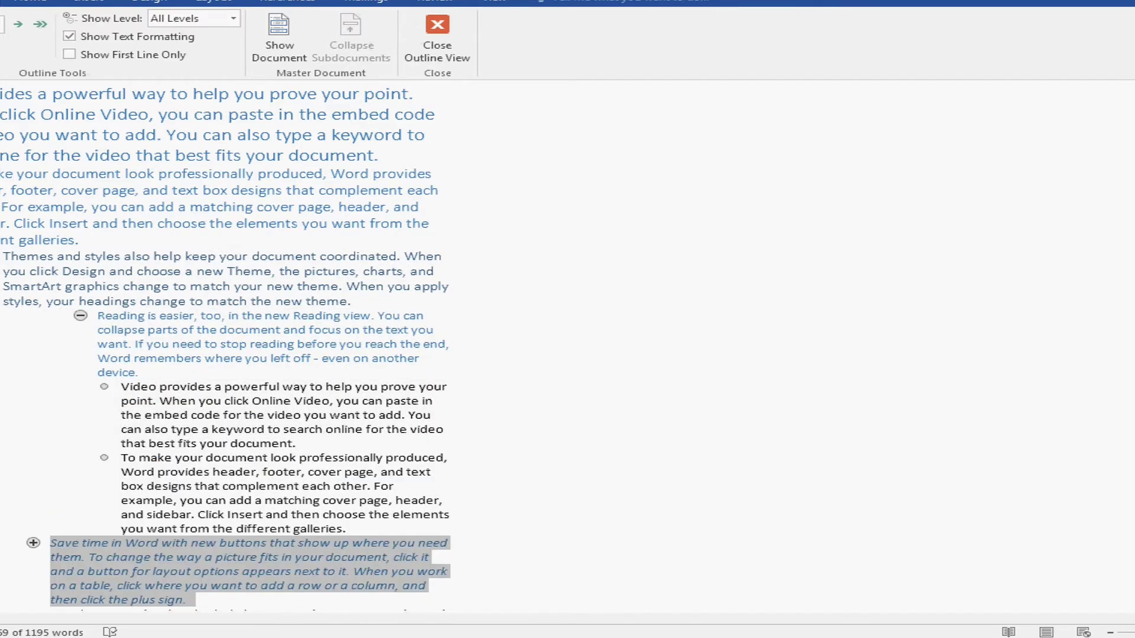
Move the "Save time in Word" heading back up three places, directly below the Level 3 "Themes and styles" heading, and deselect it.
key(alt+shift+Up)
key(alt+shift+Up)
key(alt+shift+Up)
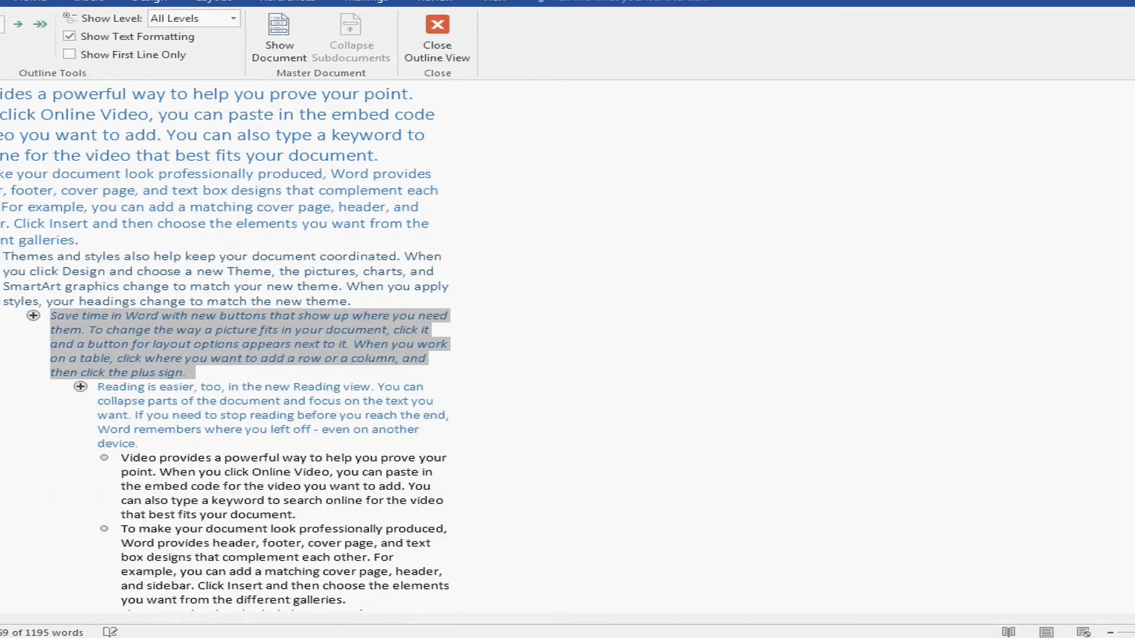
key(Left)
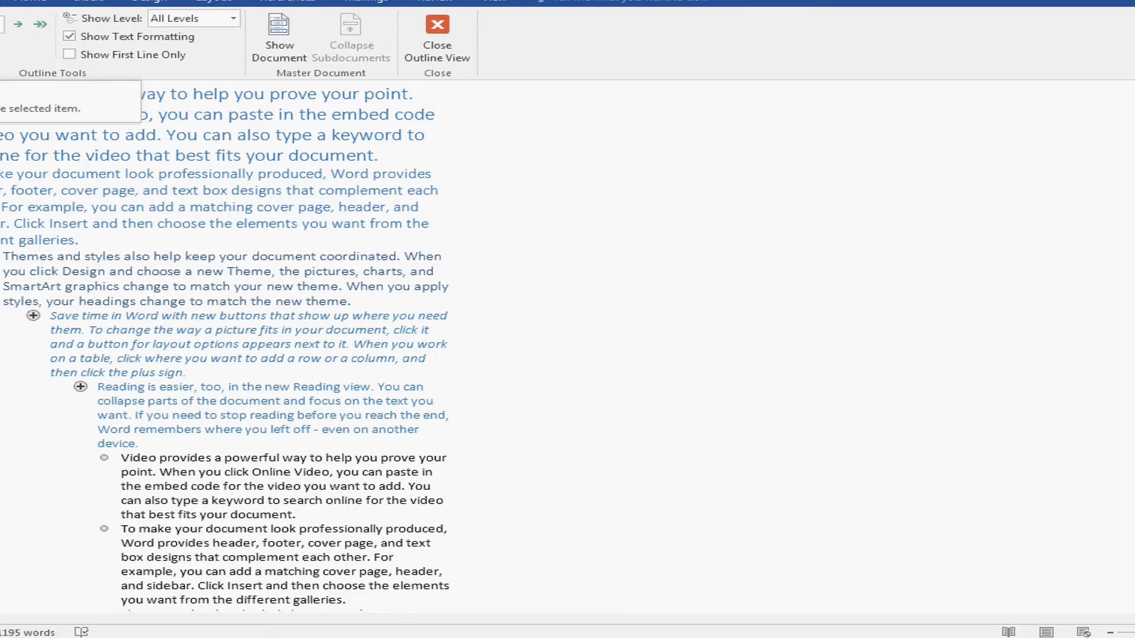
Collapse the outline one level at a time until only the Level 1 heading is displayed.
key(alt+shift+minus)
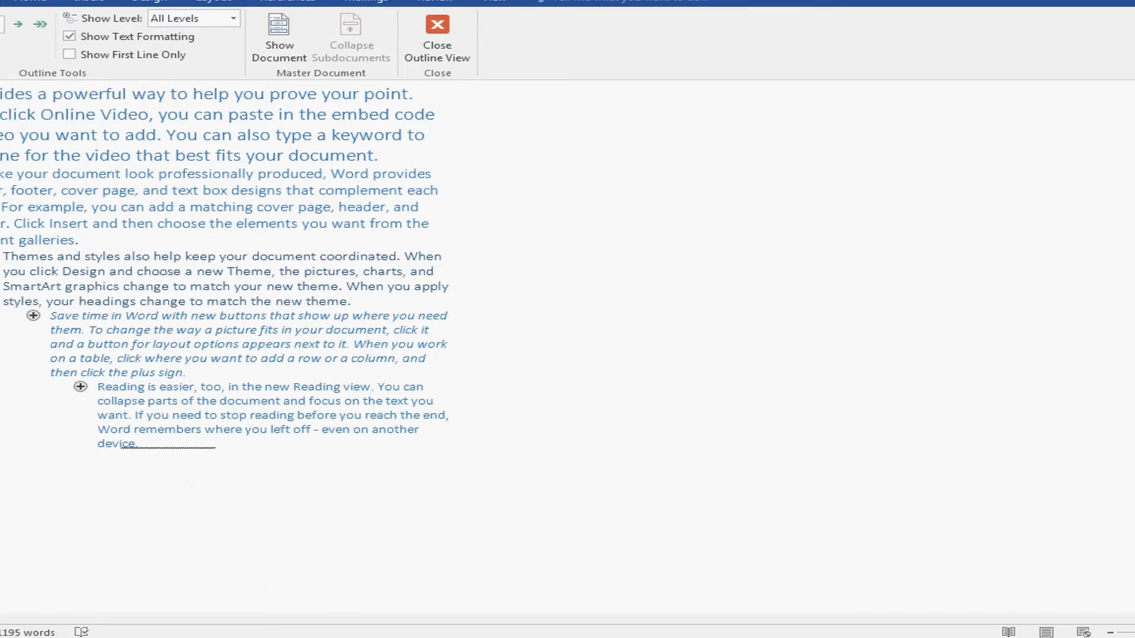
key(alt+shift+minus)
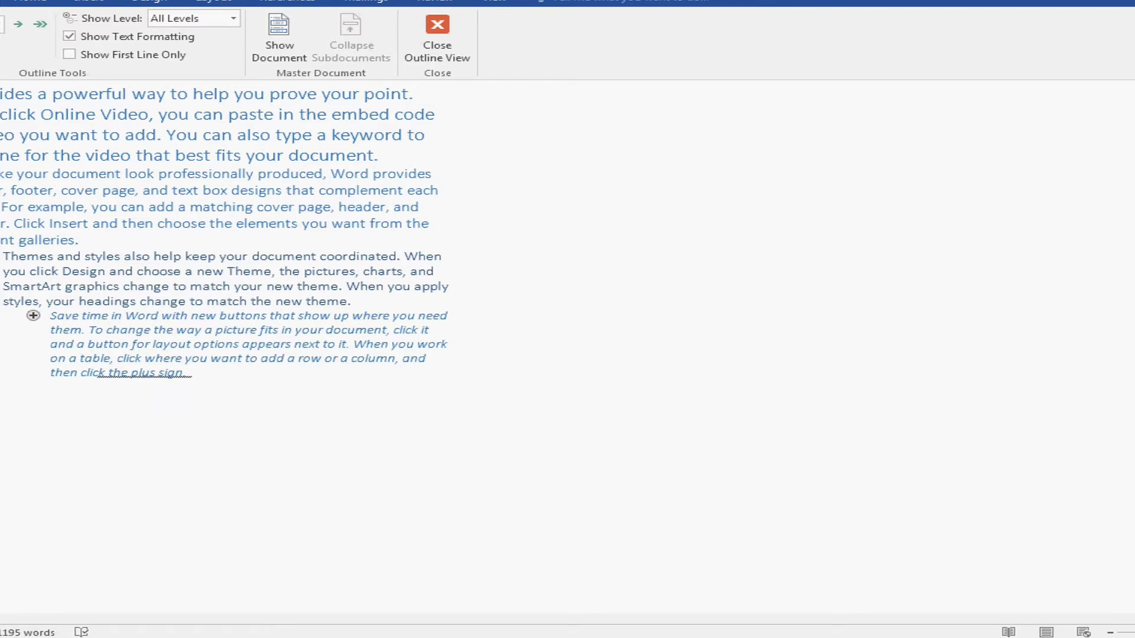
key(alt+shift+minus)
key(alt+shift+minus)
key(alt+shift+minus)
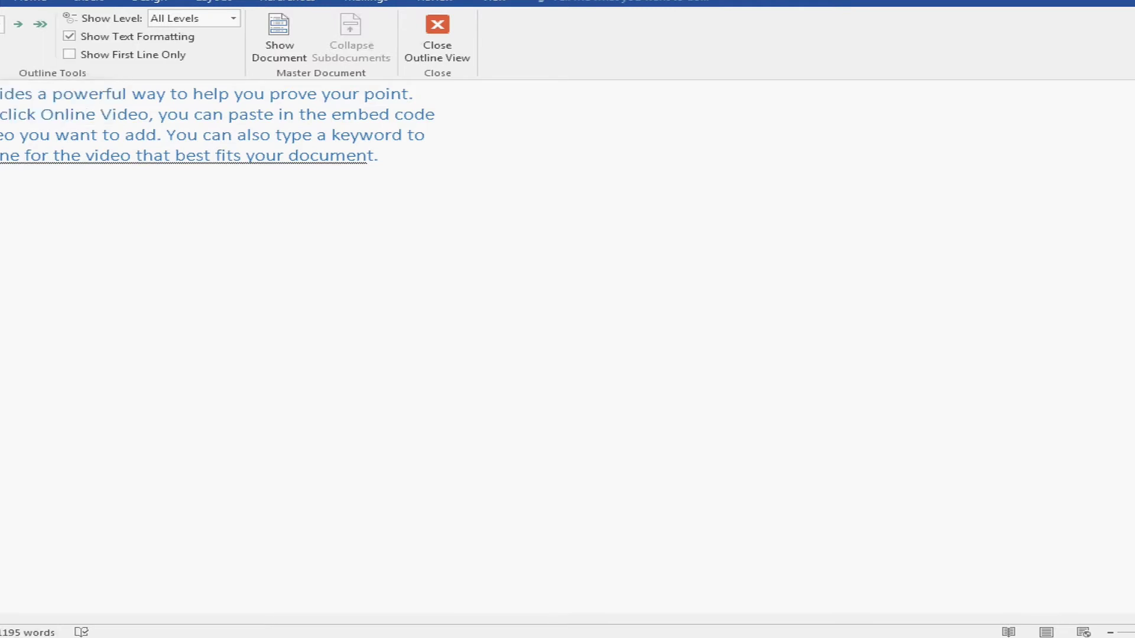
Expand the Level 1 heading one level at a time down to the body text and review the outline.
key(alt+shift+plus)
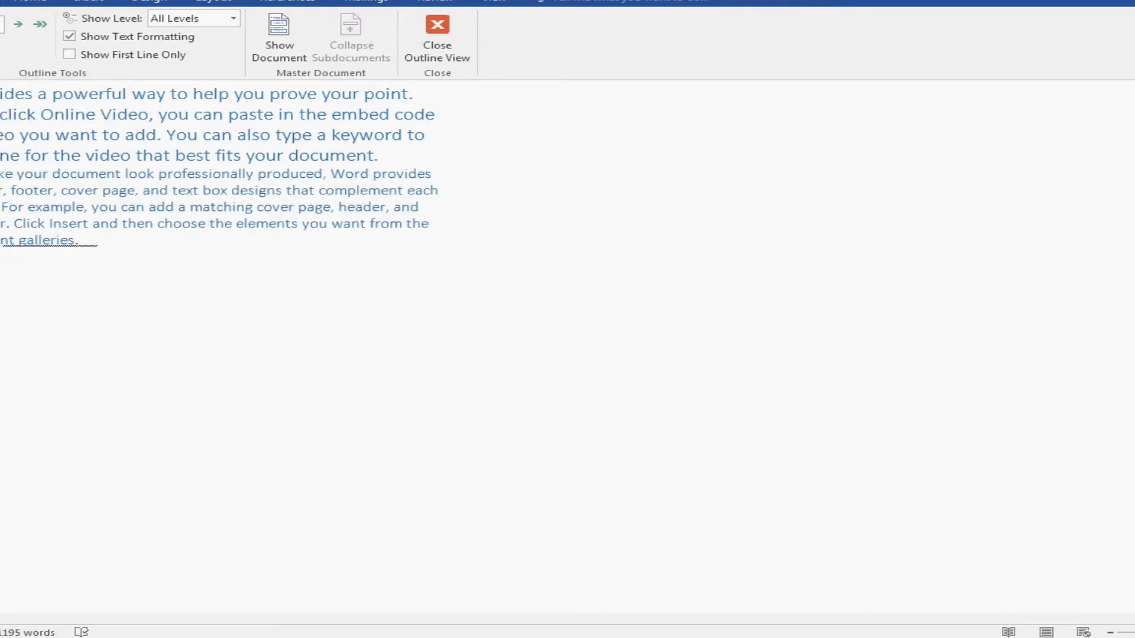
key(alt+shift+plus)
key(alt+shift+plus)
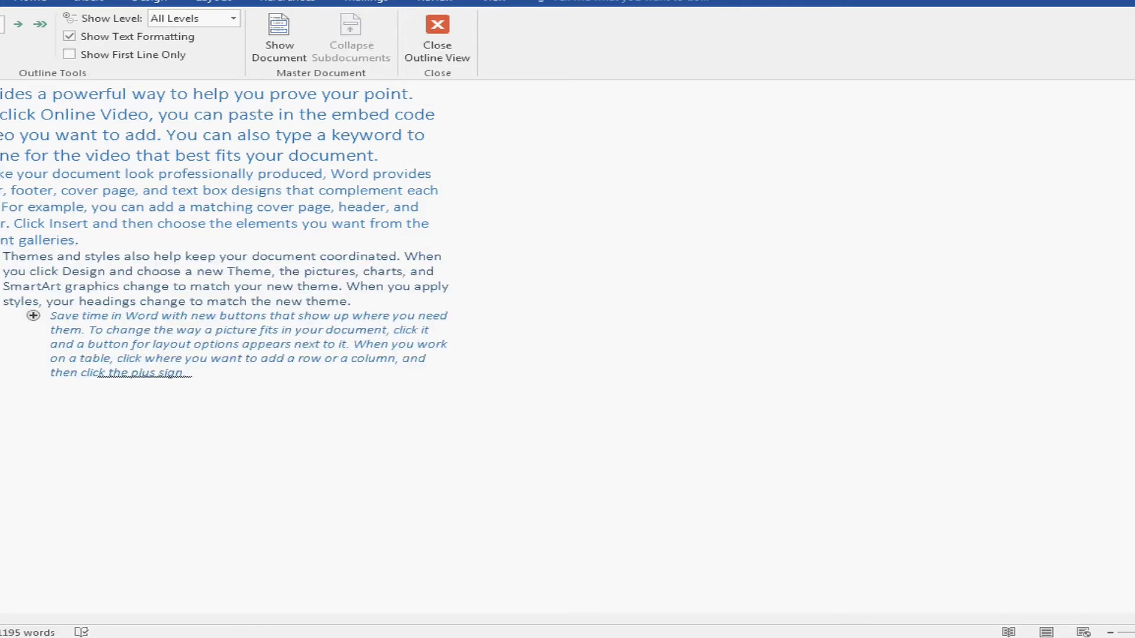
key(alt+shift+plus)
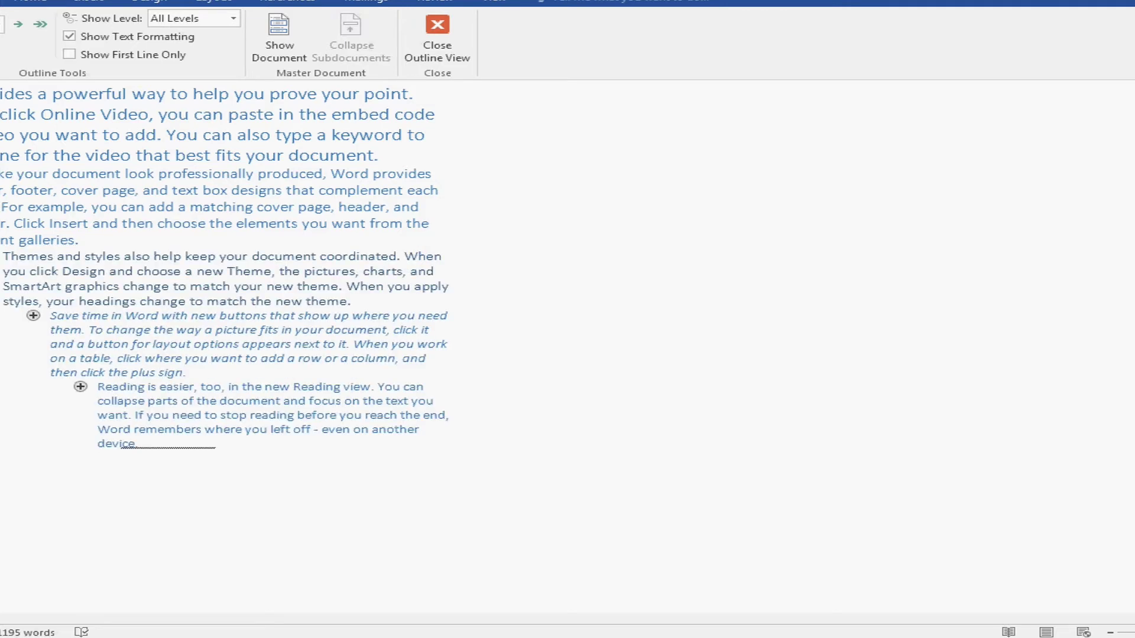
key(alt+shift+plus)
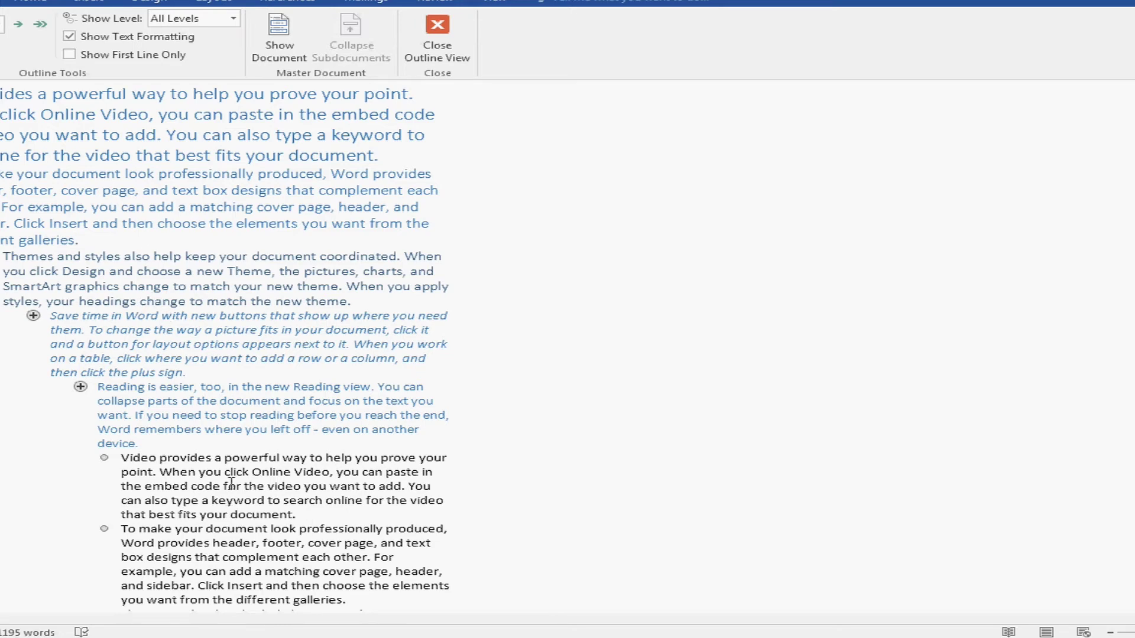
scroll(231, 481, down, 3)
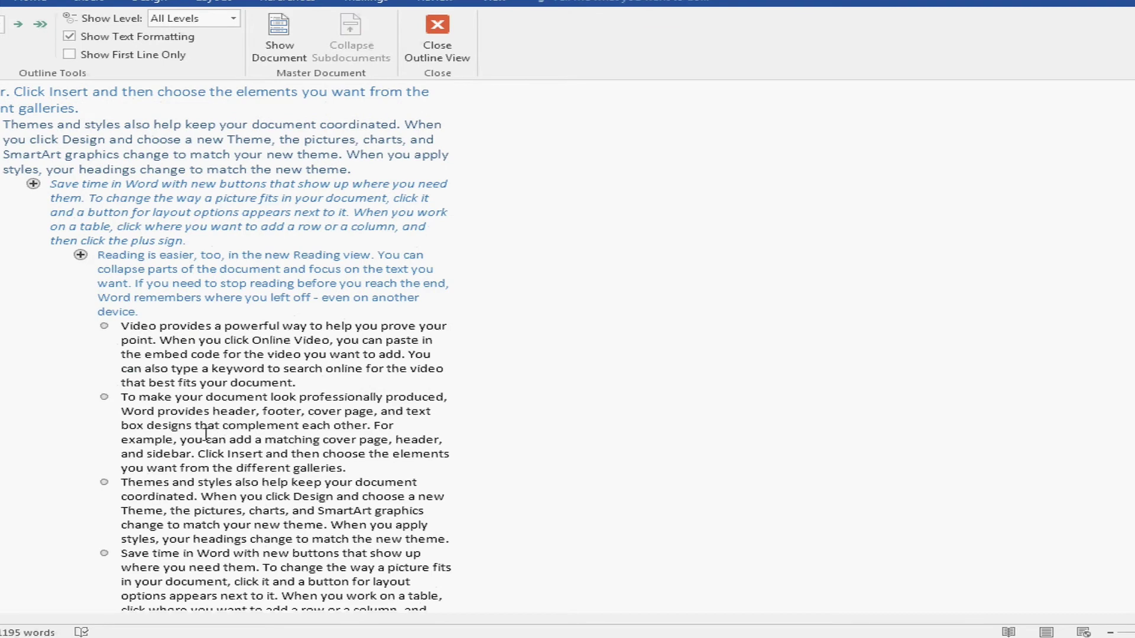
scroll(241, 475, up, 3)
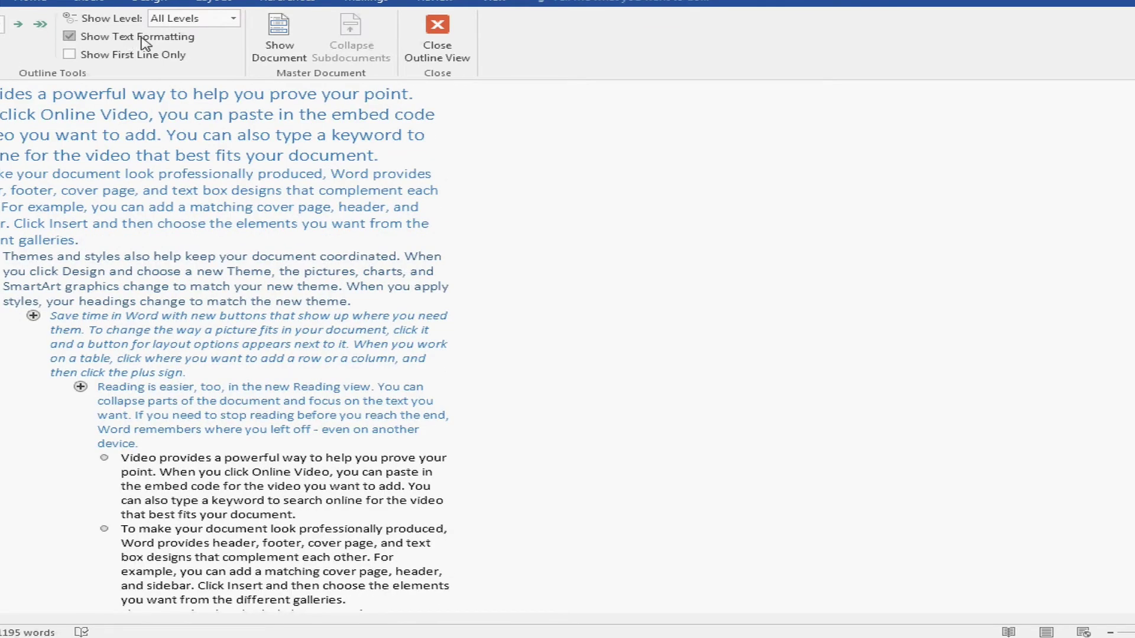
Limit the displayed outline levels to Level 1, and then to Level 3.
click(233, 17)
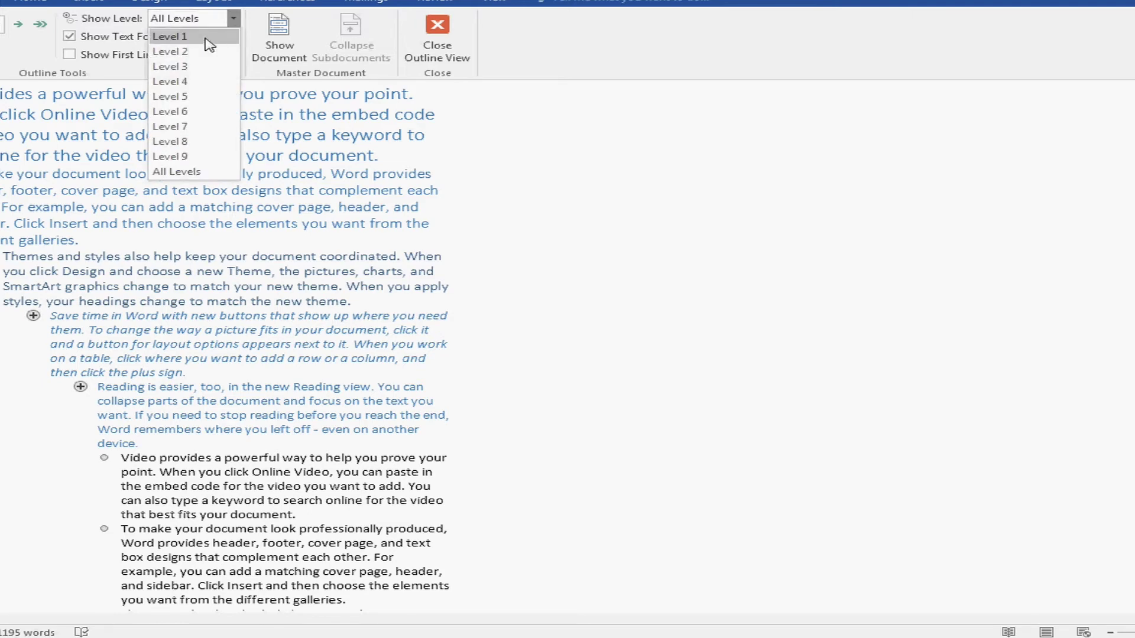
click(177, 37)
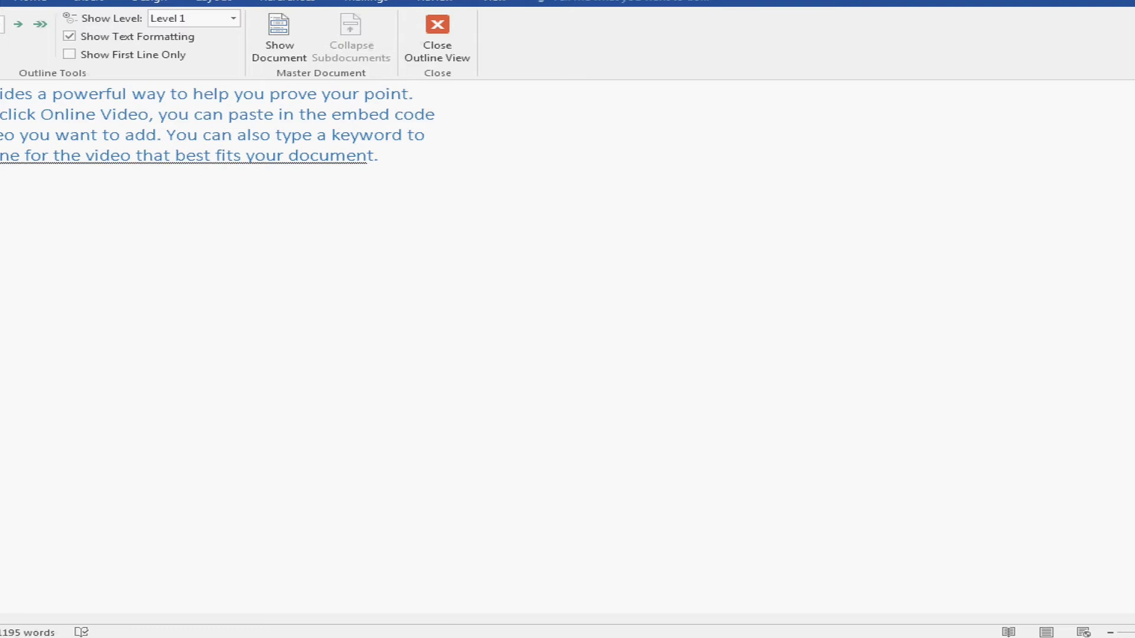
click(233, 18)
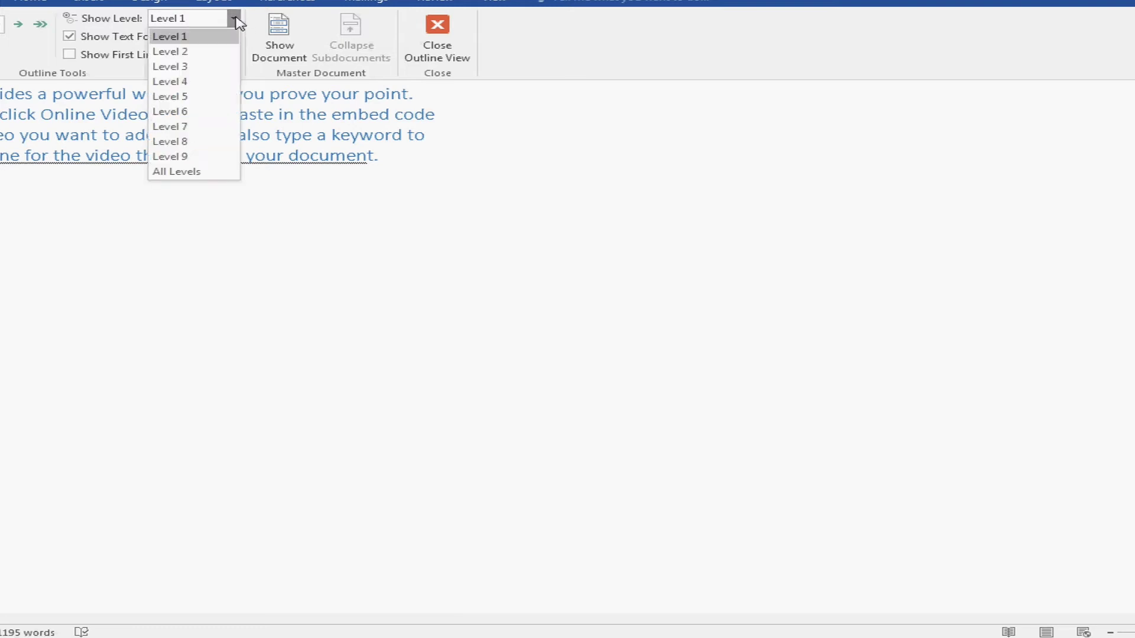
click(203, 67)
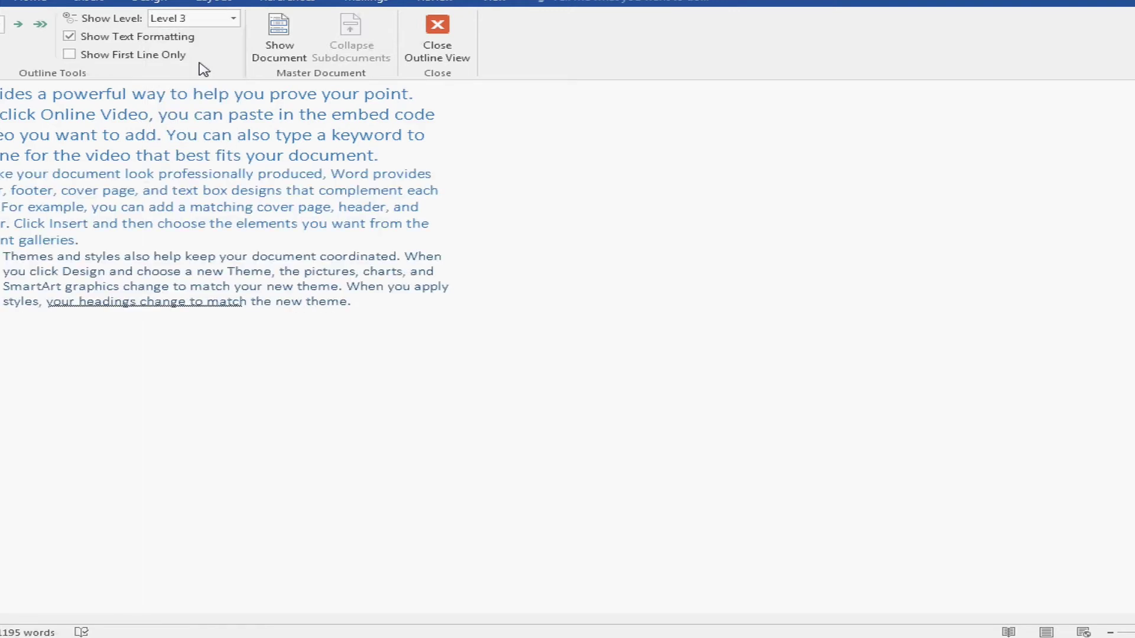
Display the outline down to Level 6, and then show All Levels again.
click(233, 18)
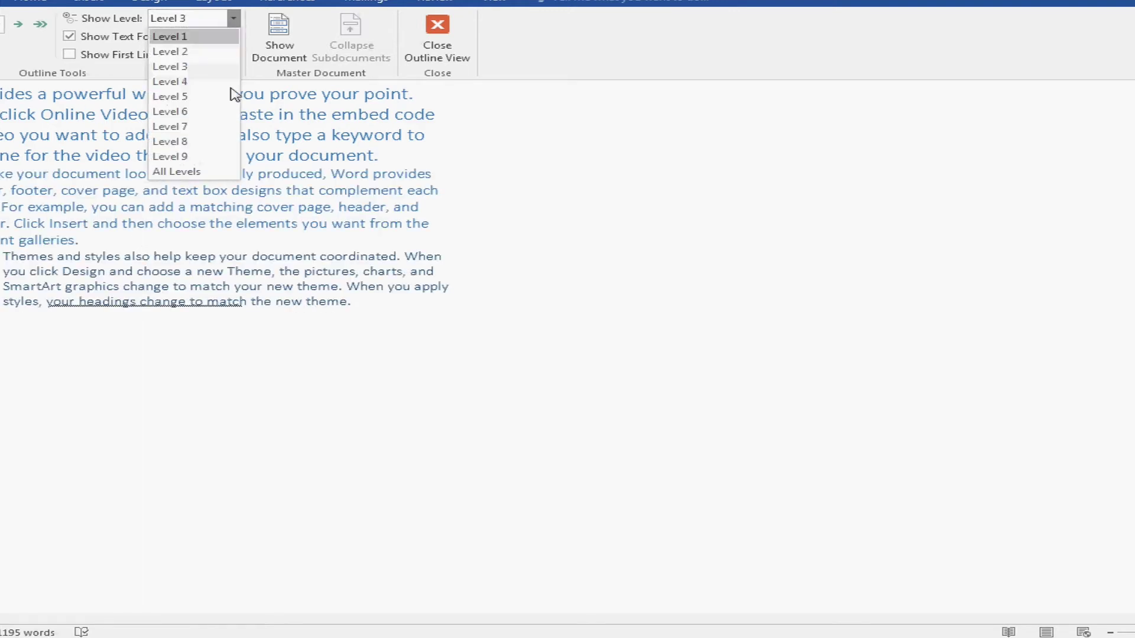
click(201, 111)
click(234, 19)
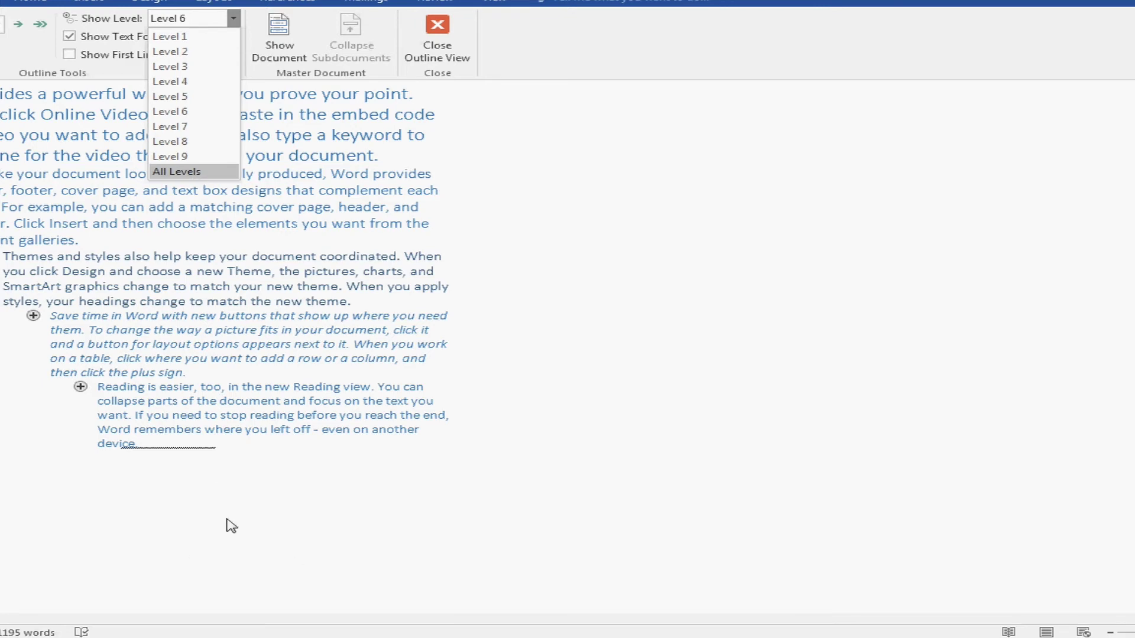
click(196, 177)
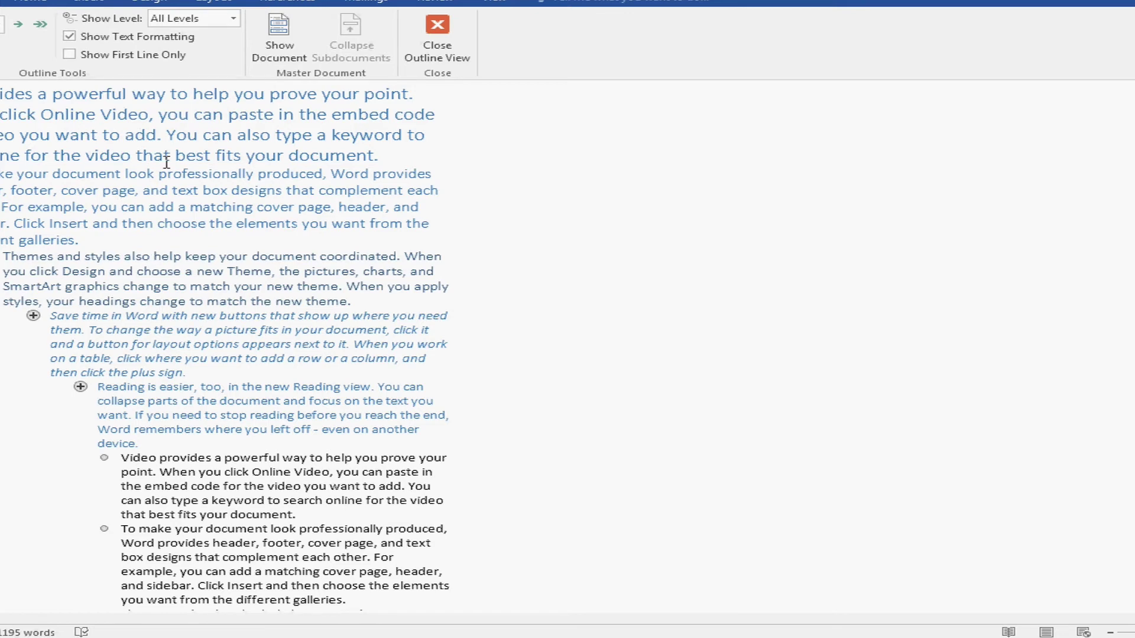
Turn the display of text formatting in the outline off and back on.
click(70, 36)
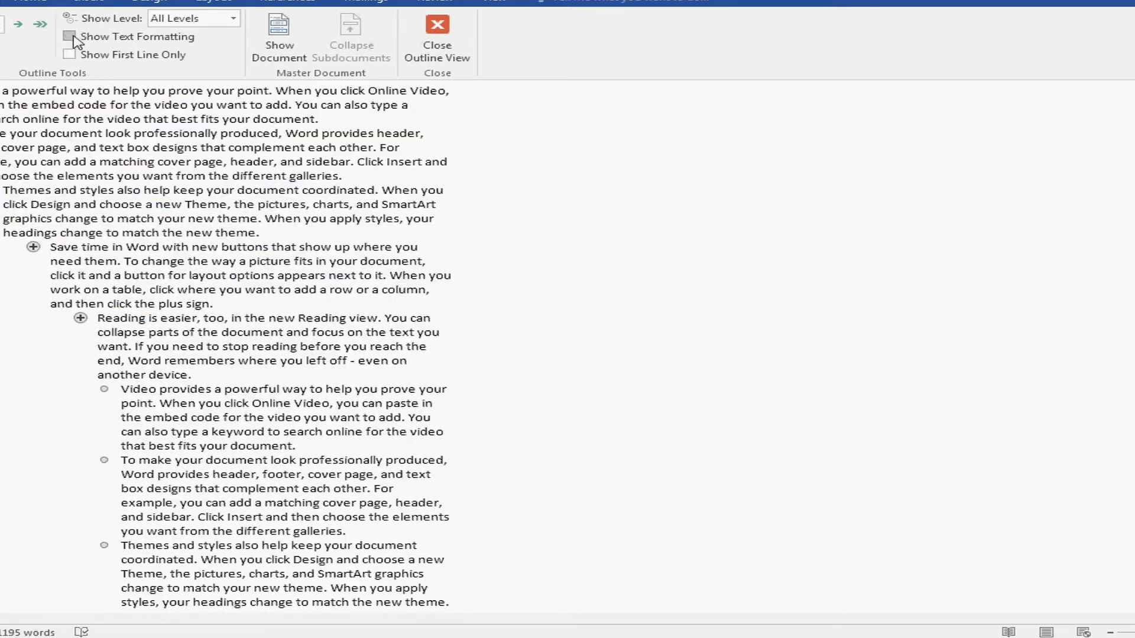
click(71, 36)
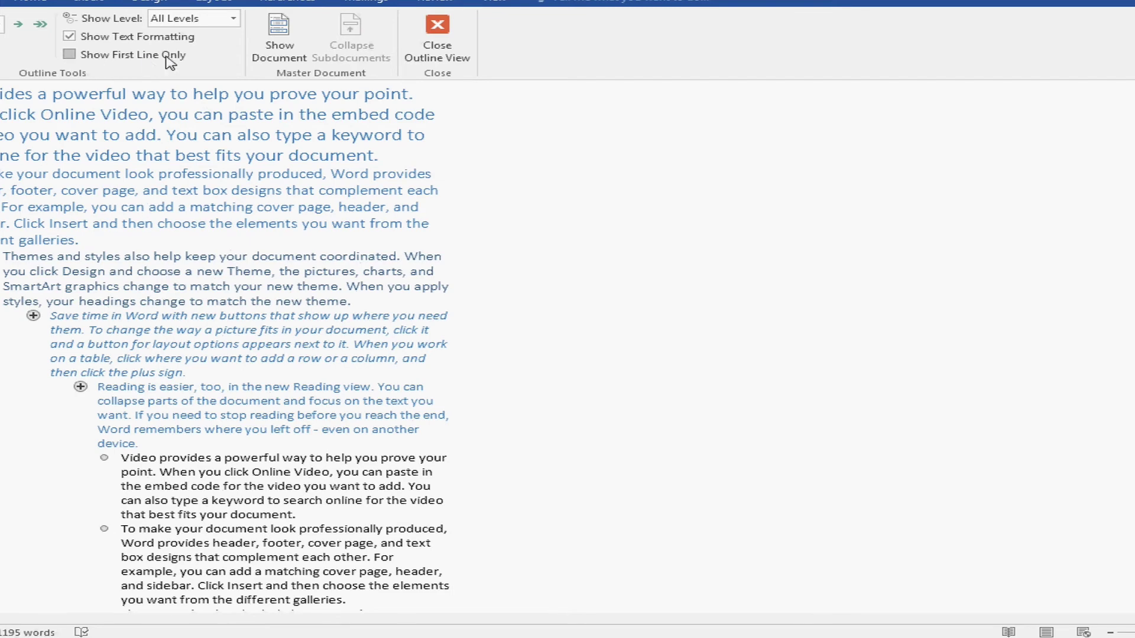
scroll(281, 446, down, 2)
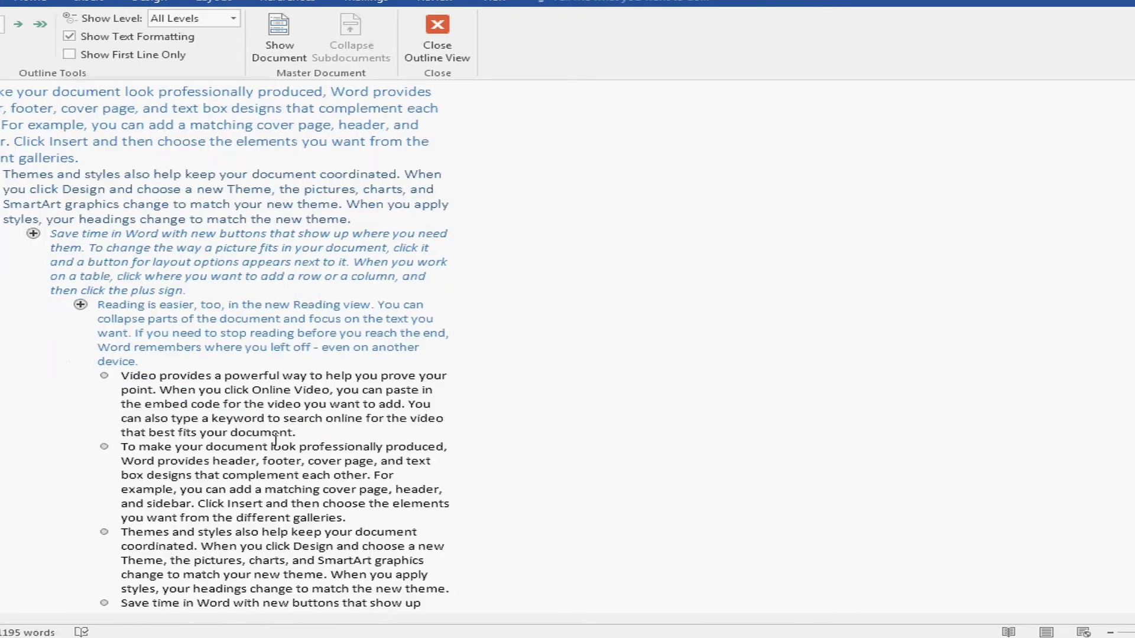
Show only the first line of each body text paragraph in the outline, and then restore the full paragraphs.
scroll(219, 392, down, 3)
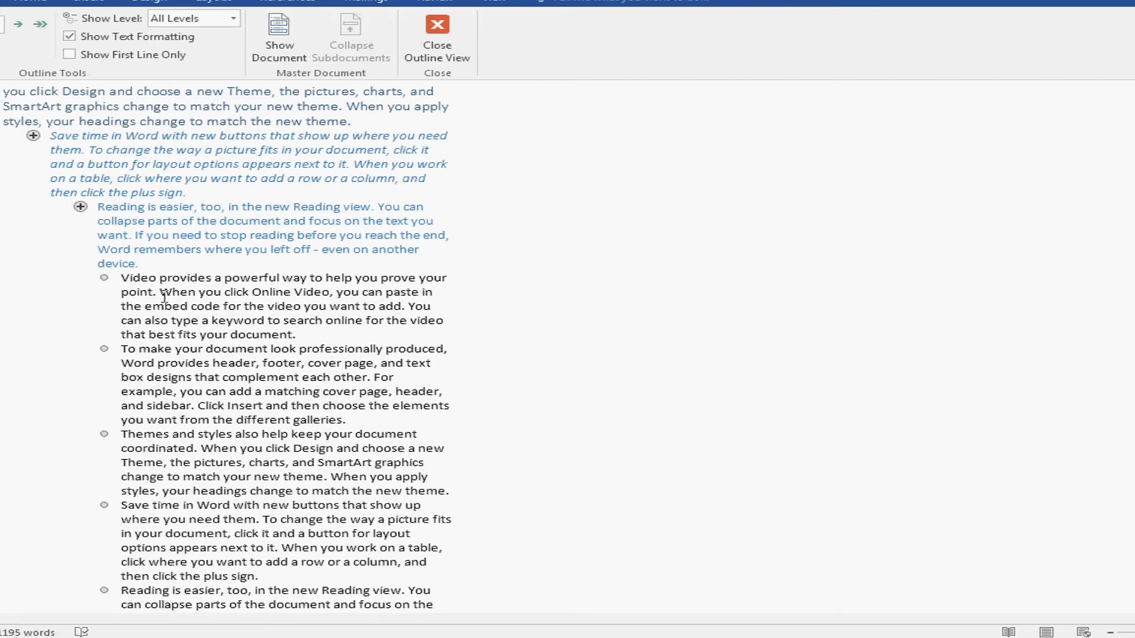
click(143, 65)
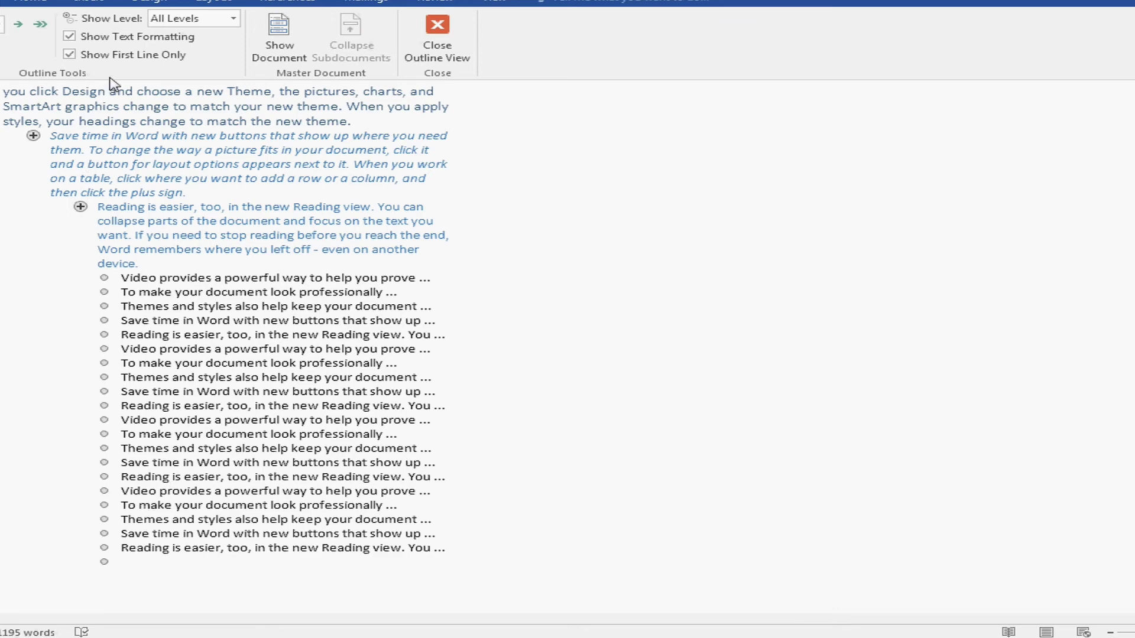
click(91, 58)
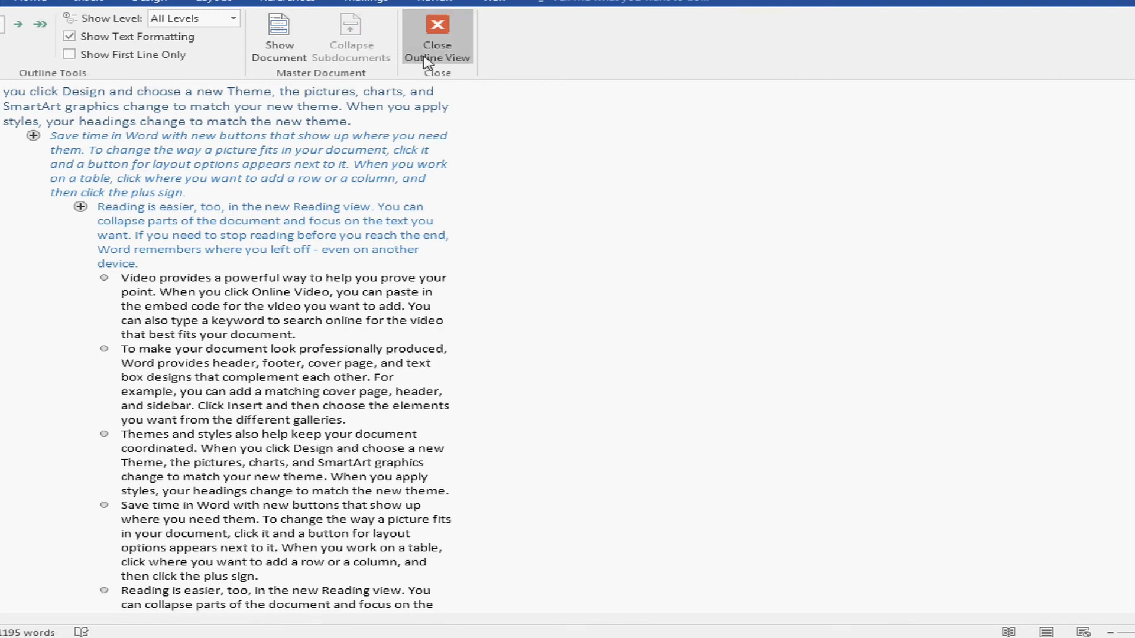
Close Outline view to return to the page layout of the document, and bring up the document view options.
scroll(306, 237, up, 4)
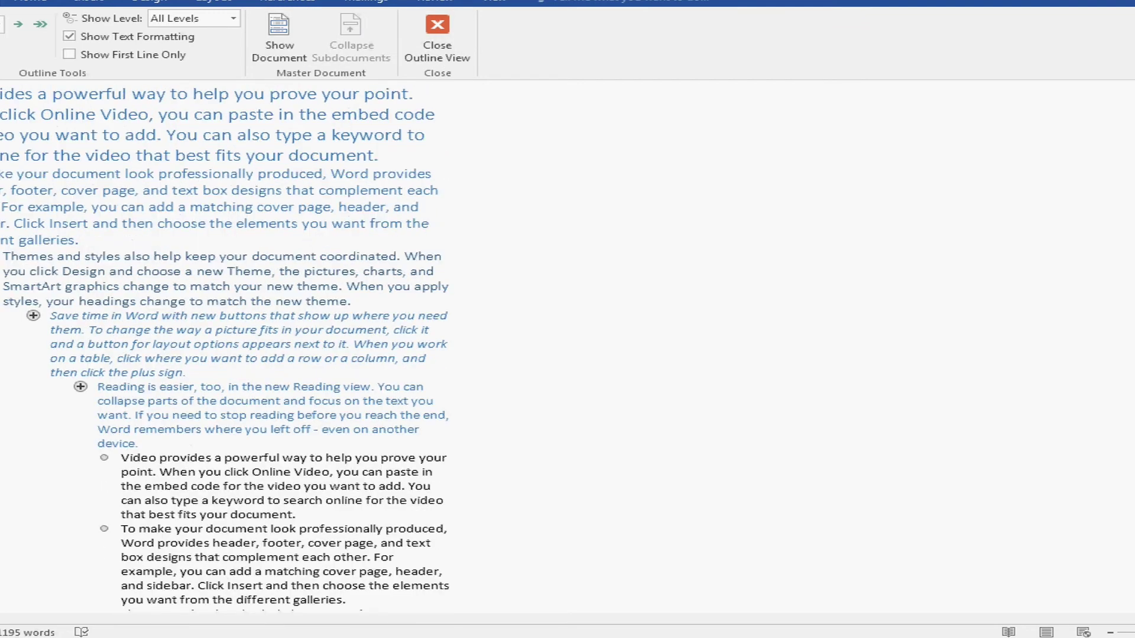
click(450, 57)
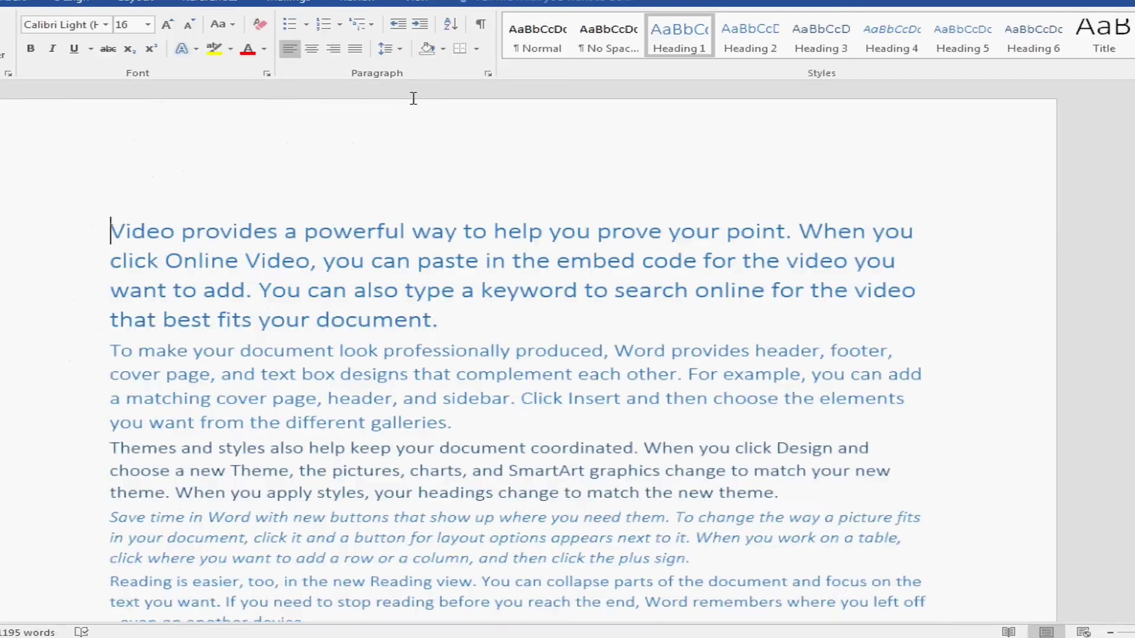
click(414, 4)
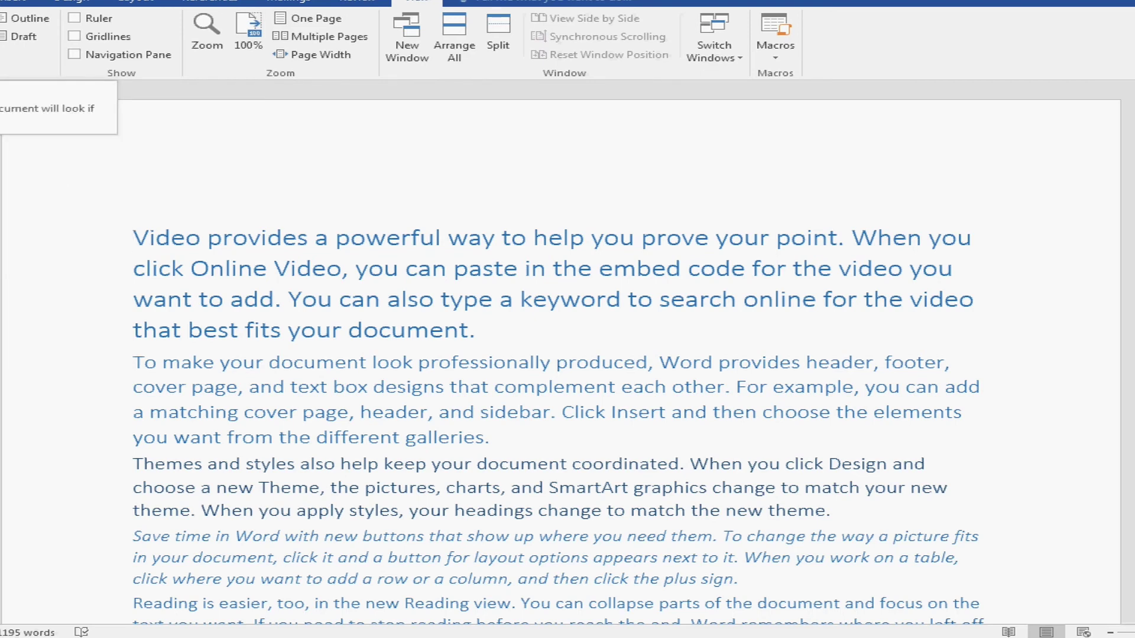
click(453, 273)
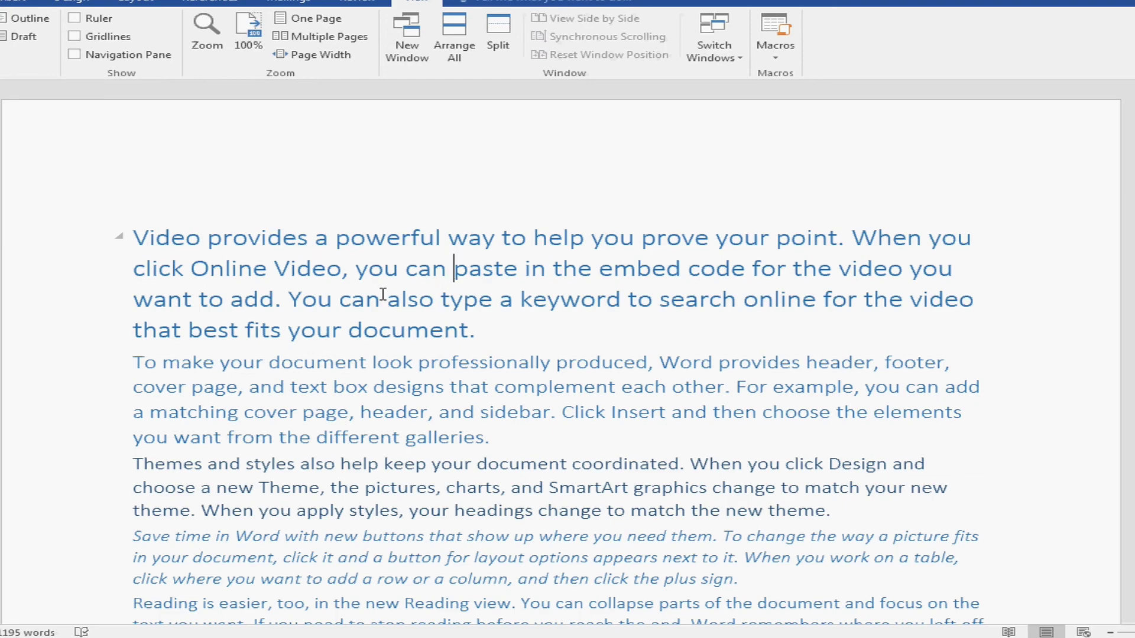
scroll(390, 290, down, 3)
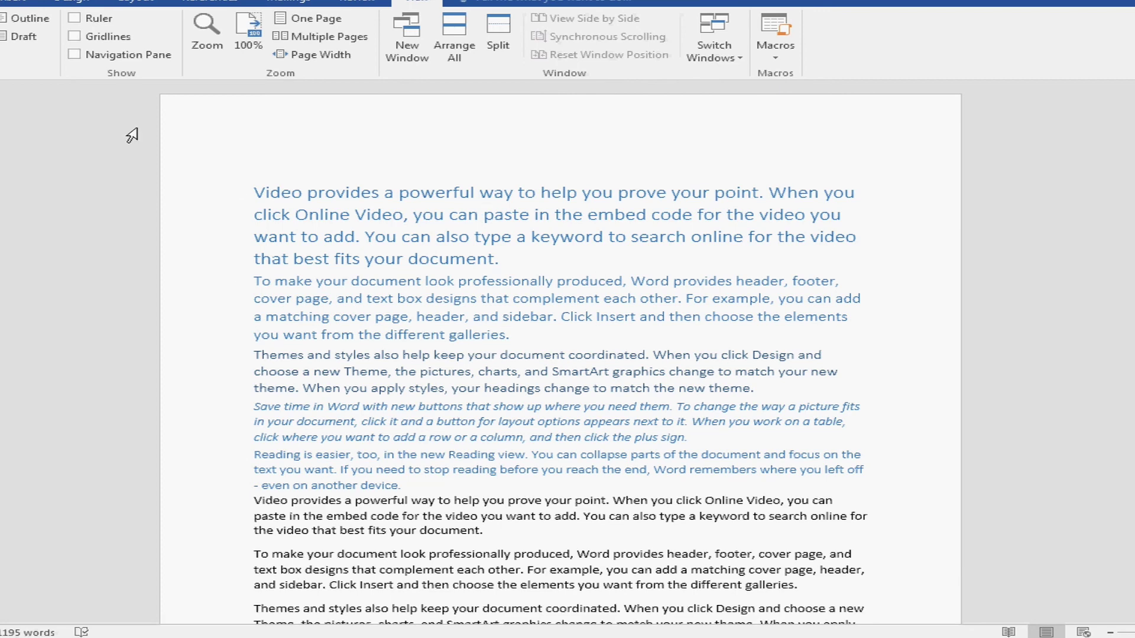
click(305, 175)
scroll(314, 329, down, 2)
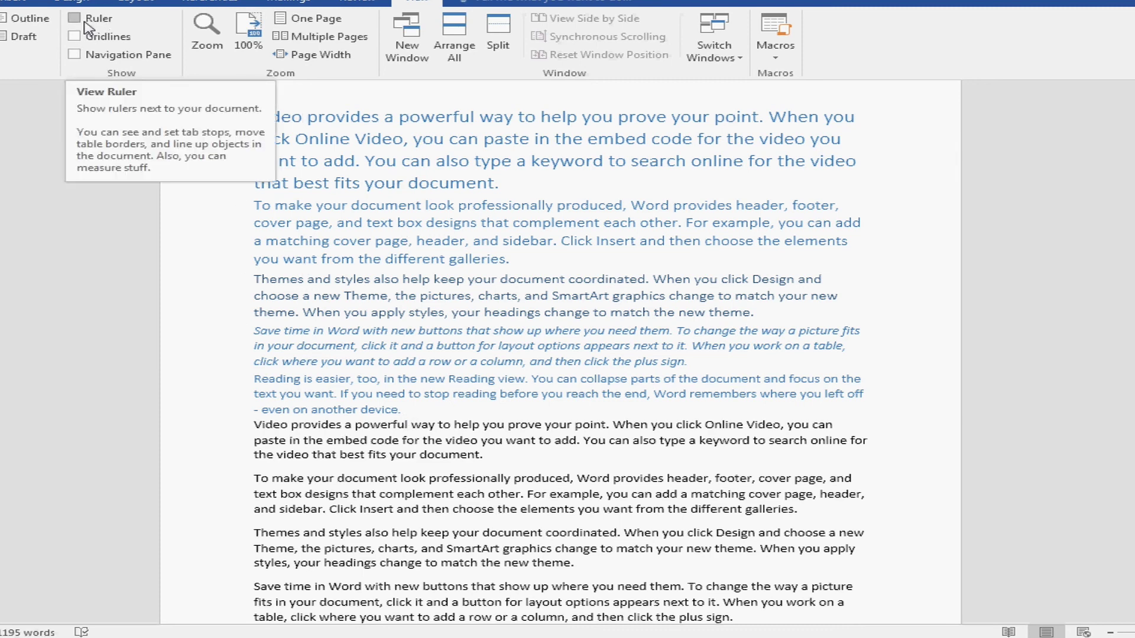
click(460, 281)
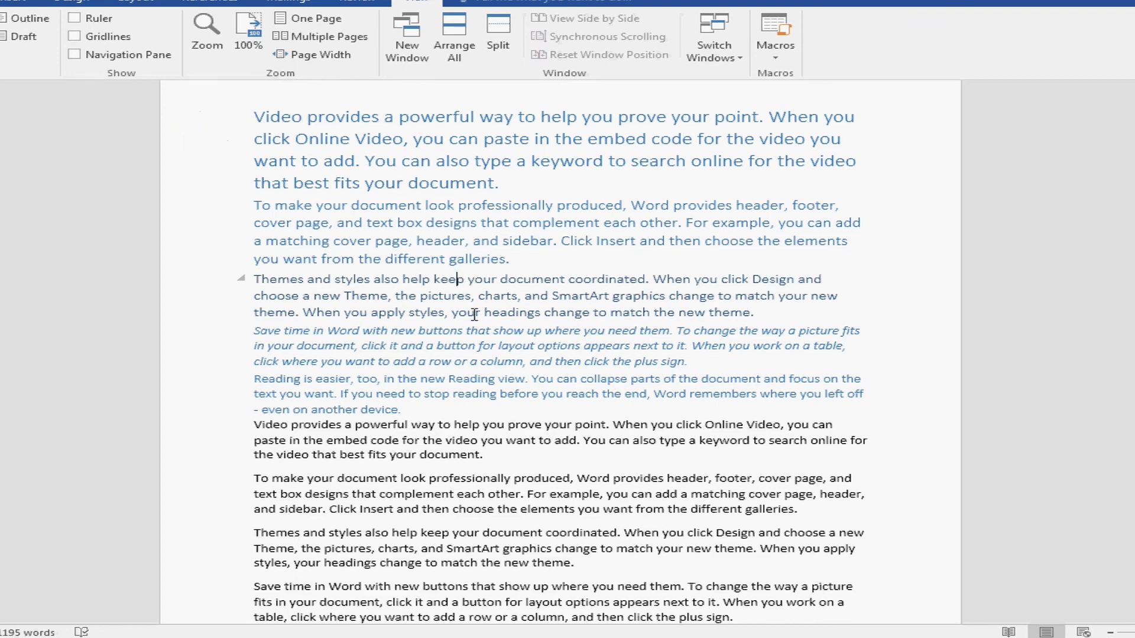